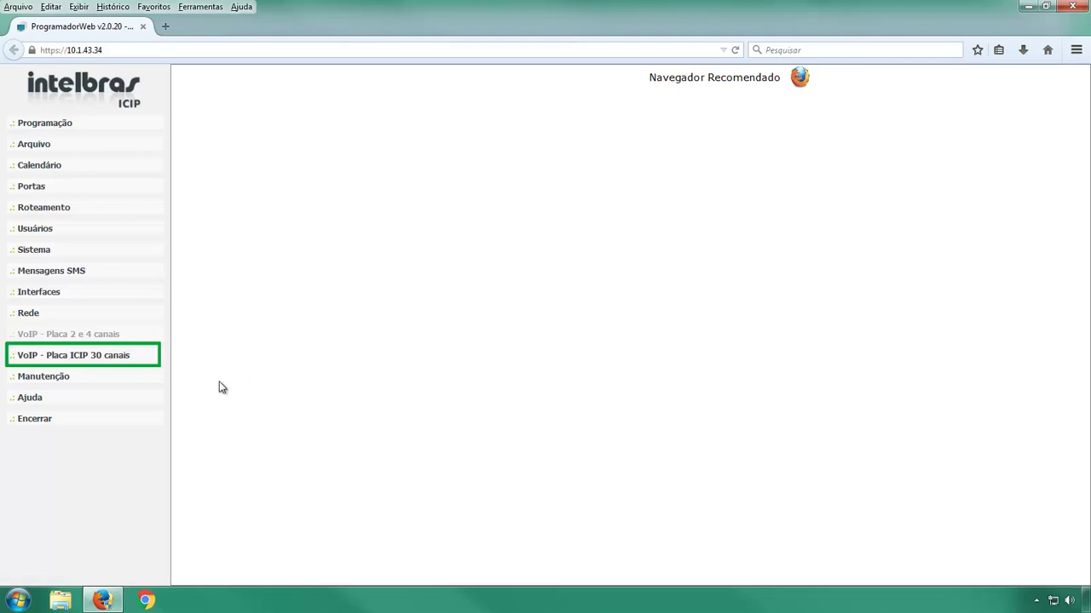
Open the point-to-point settings of the ICIP 30-channel VoIP board and add internal number 200 with external number 200
{"action": "left_click", "coordinate": [156, 366]}
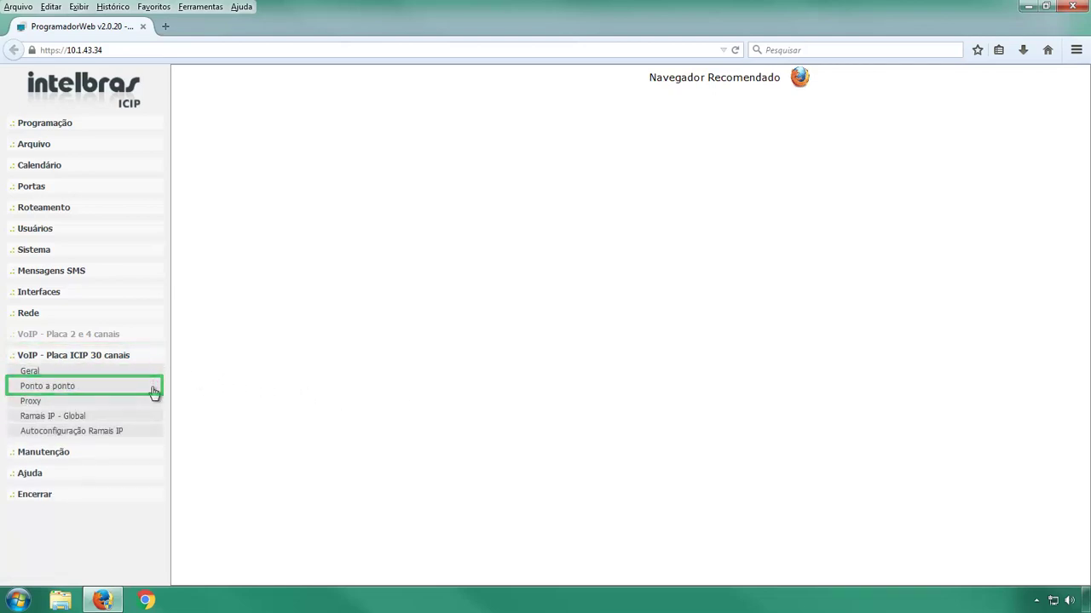
{"action": "left_click", "coordinate": [154, 393]}
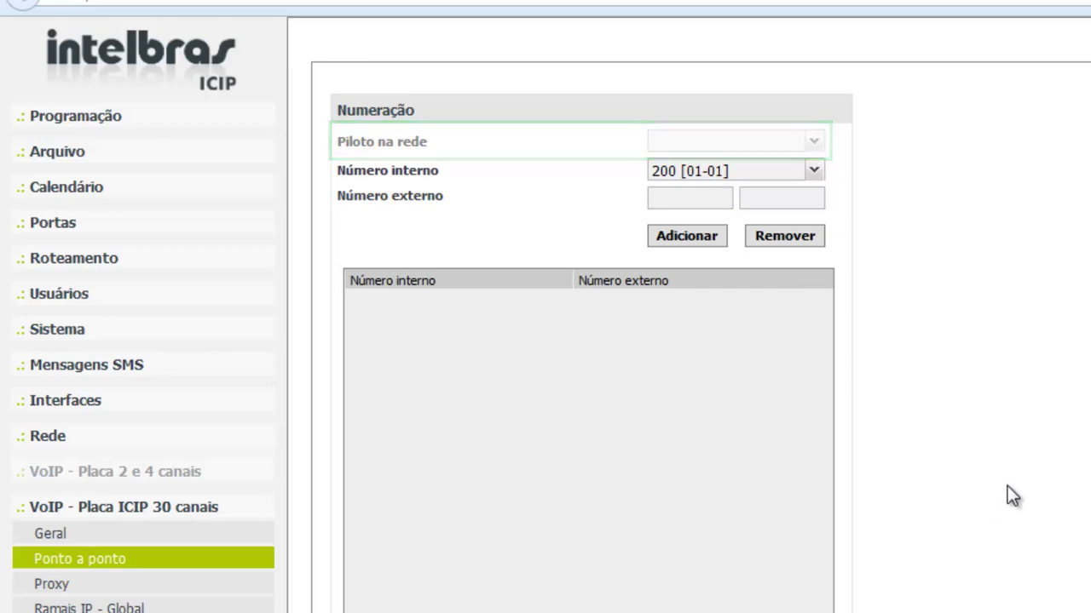
{"action": "left_click", "coordinate": [718, 203]}
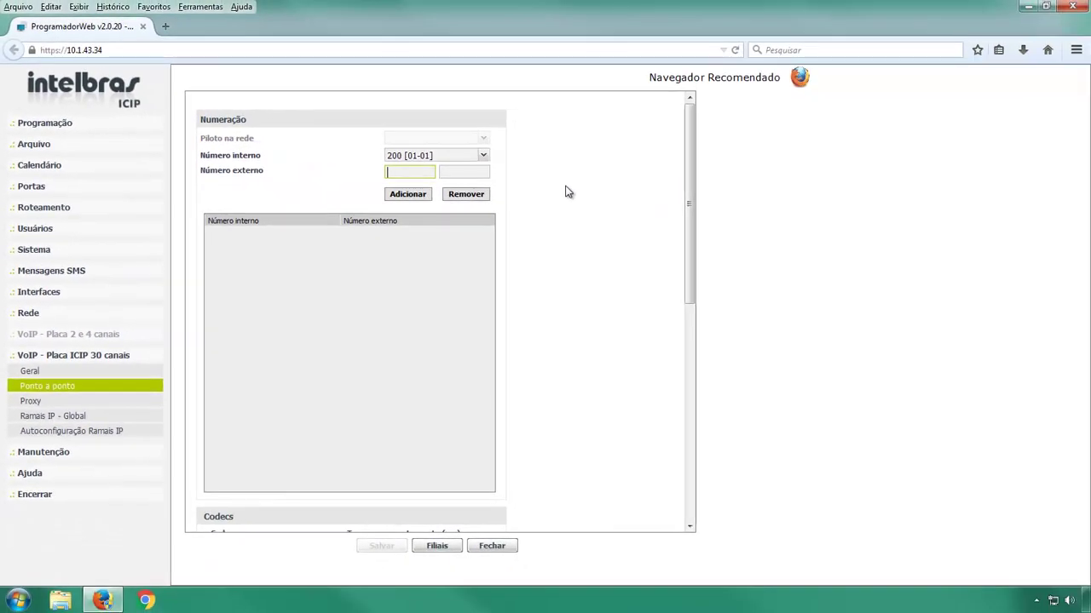
{"action": "type", "text": "200"}
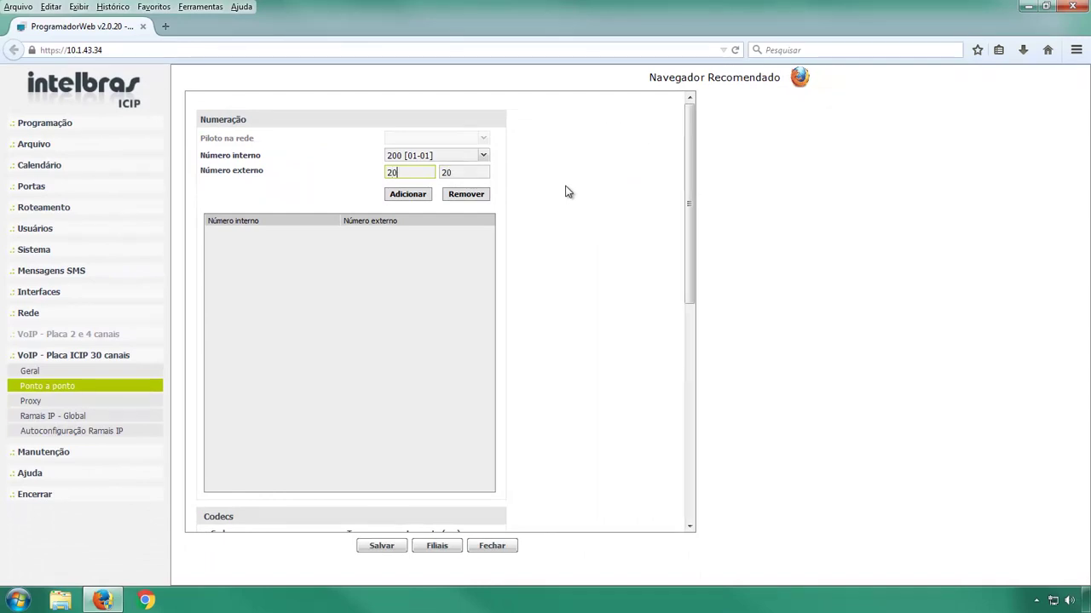
{"action": "left_click", "coordinate": [409, 194]}
Add internal numbers 205, 206, 207 and 208 to the numbering table, each with the identical external number
{"action": "left_click", "coordinate": [482, 155]}
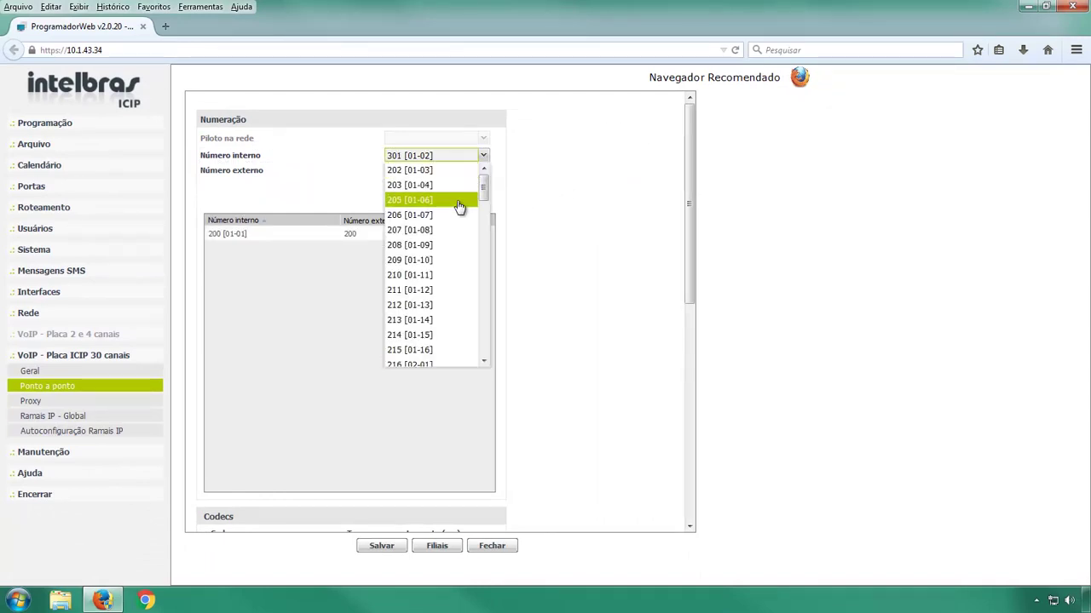
{"action": "left_click", "coordinate": [463, 200]}
{"action": "type", "text": "205"}
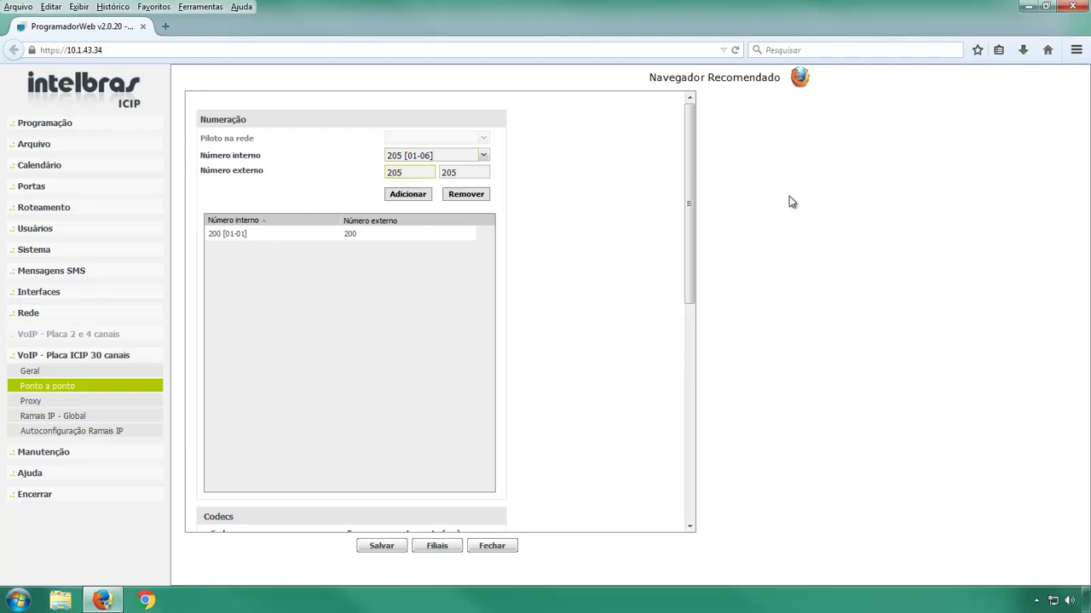
{"action": "left_click", "coordinate": [420, 199]}
{"action": "left_click", "coordinate": [421, 199]}
{"action": "left_click", "coordinate": [421, 199]}
{"action": "left_click", "coordinate": [423, 202]}
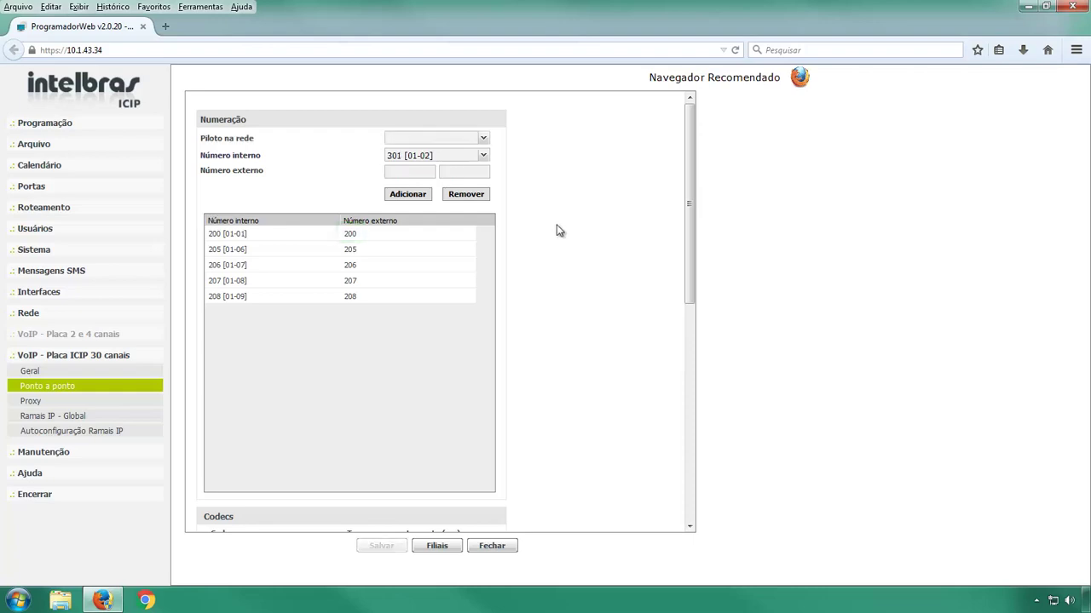
Set the network pilot (Piloto na rede) to 200 and save the point-to-point settings
{"action": "left_click", "coordinate": [487, 141]}
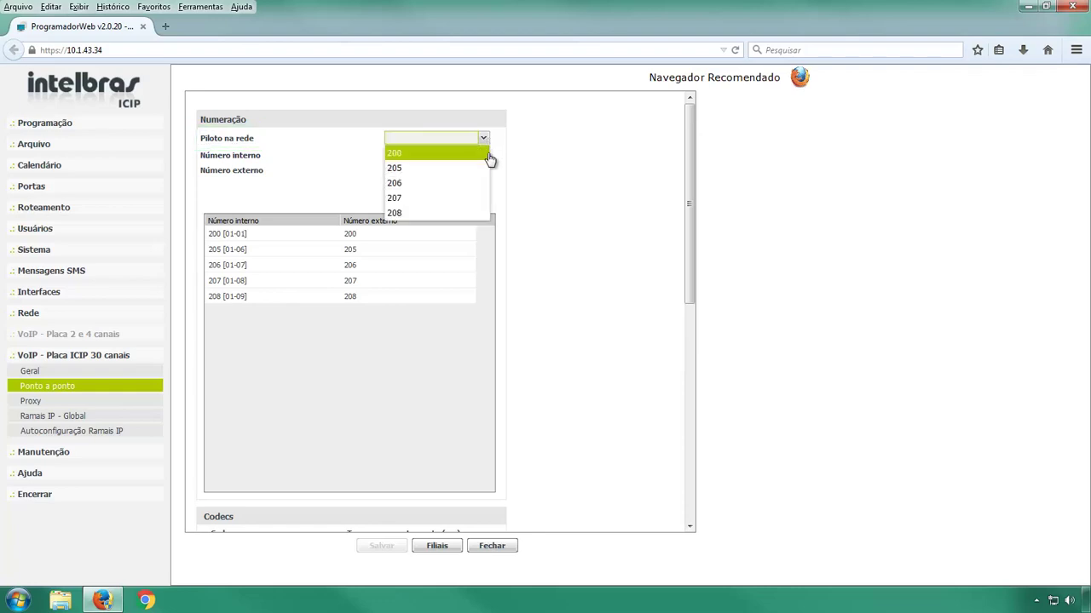
{"action": "left_click", "coordinate": [482, 154]}
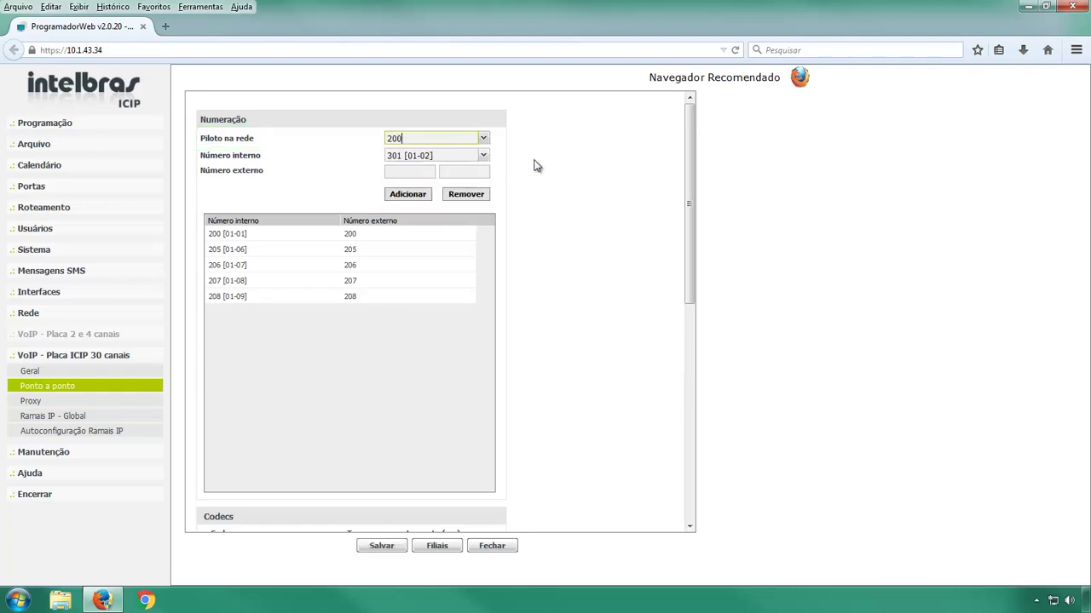
{"action": "left_click", "coordinate": [404, 550]}
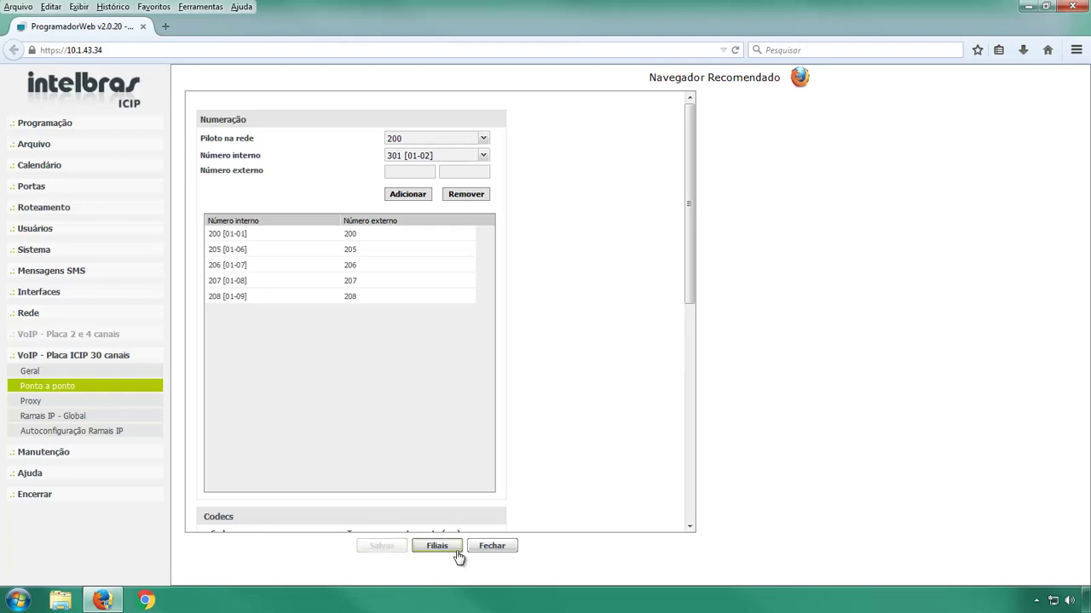
Create a new point-to-point branch with locality UnniTI and address 10.1.43.55
{"action": "left_click", "coordinate": [438, 546]}
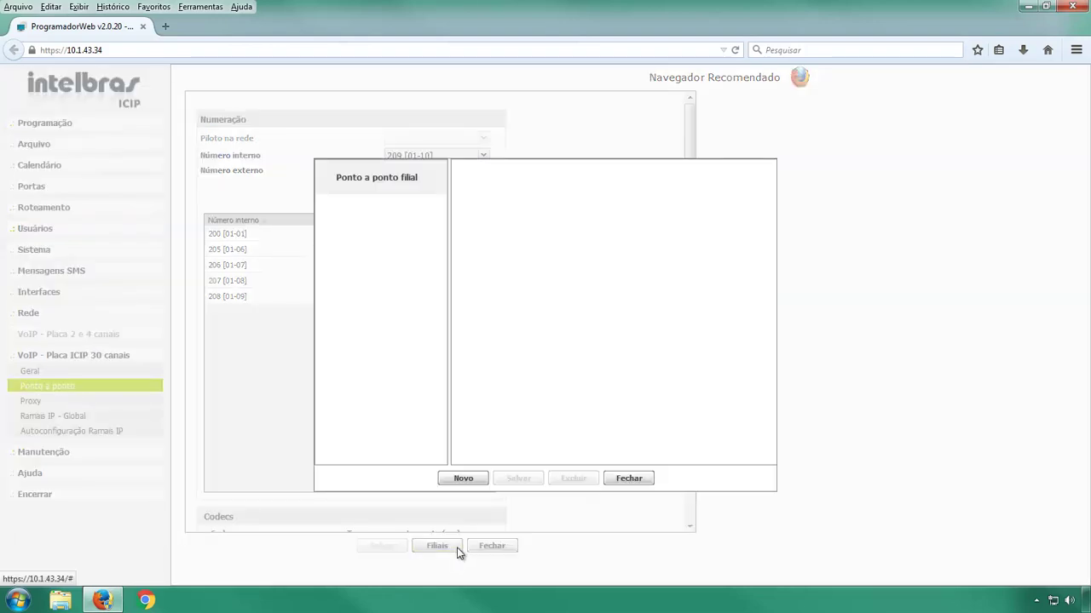
{"action": "left_click", "coordinate": [477, 482]}
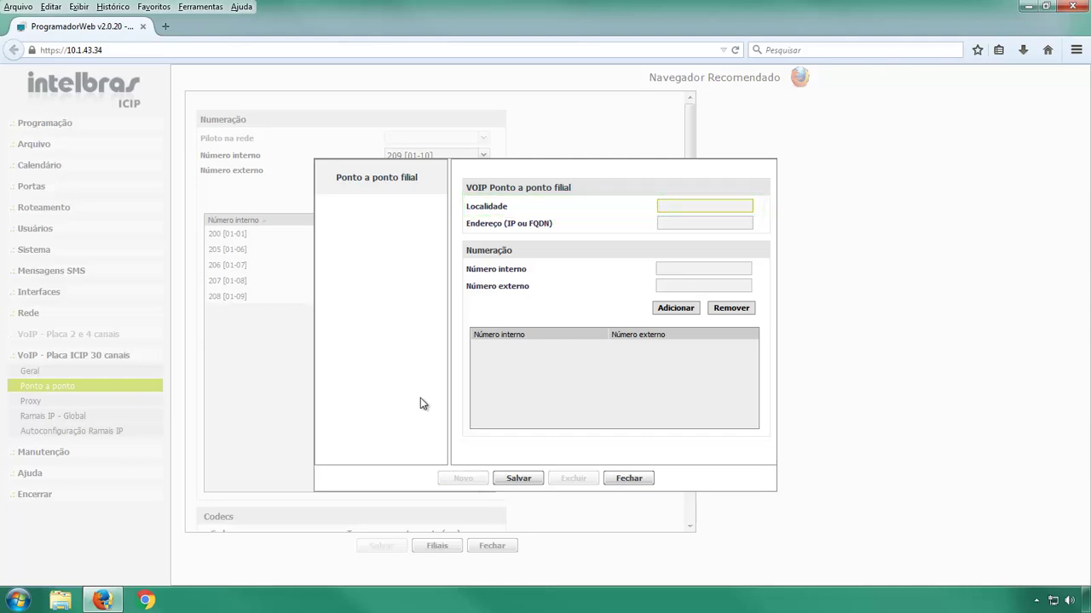
{"action": "type", "text": "UnniTI"}
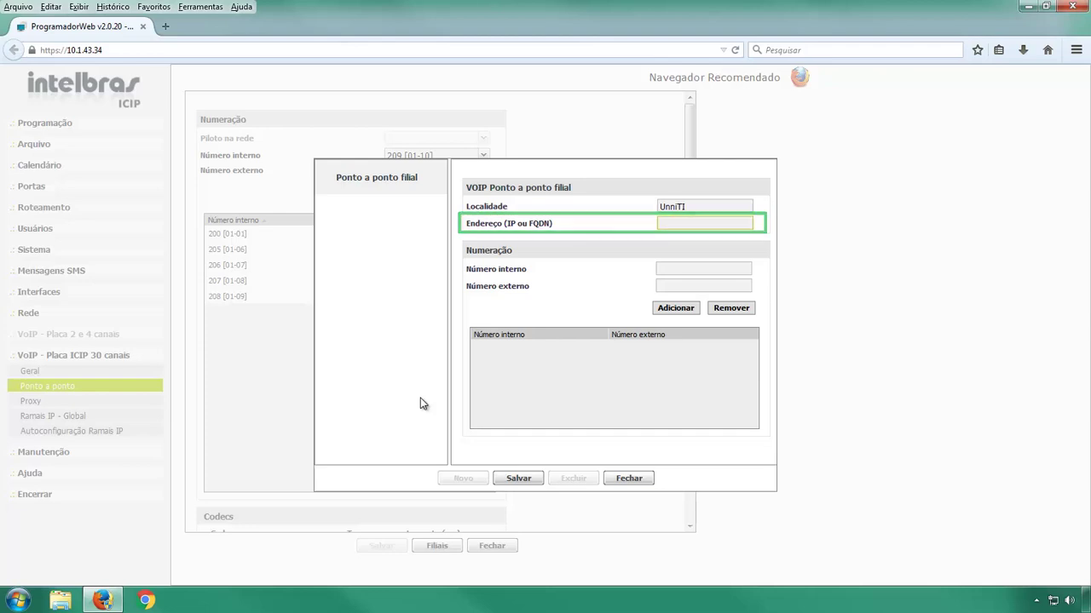
{"action": "type", "text": "1"}
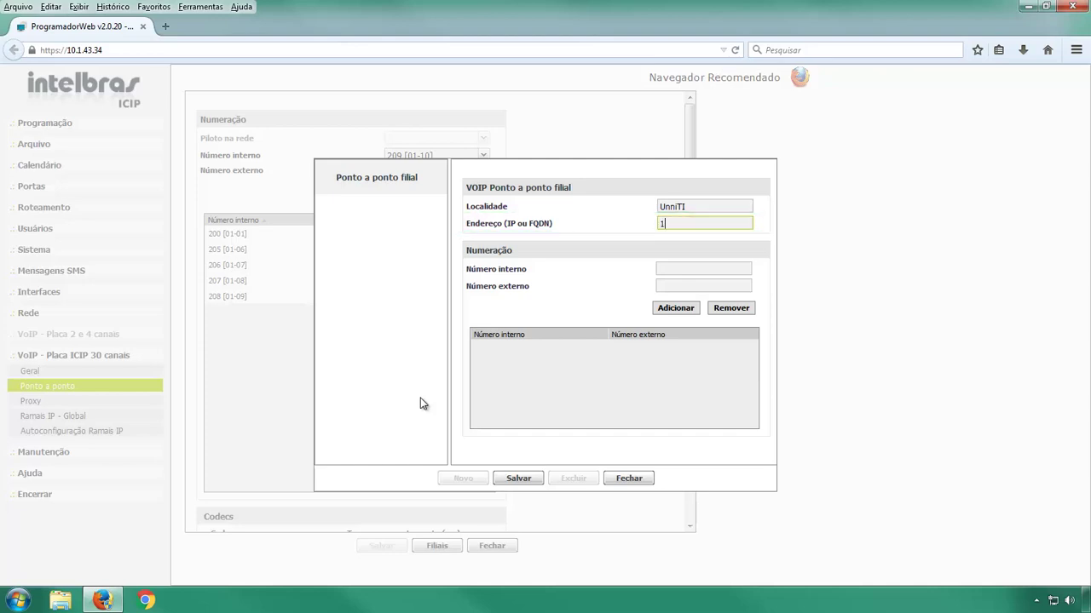
{"action": "type", "text": "0.1.43.55"}
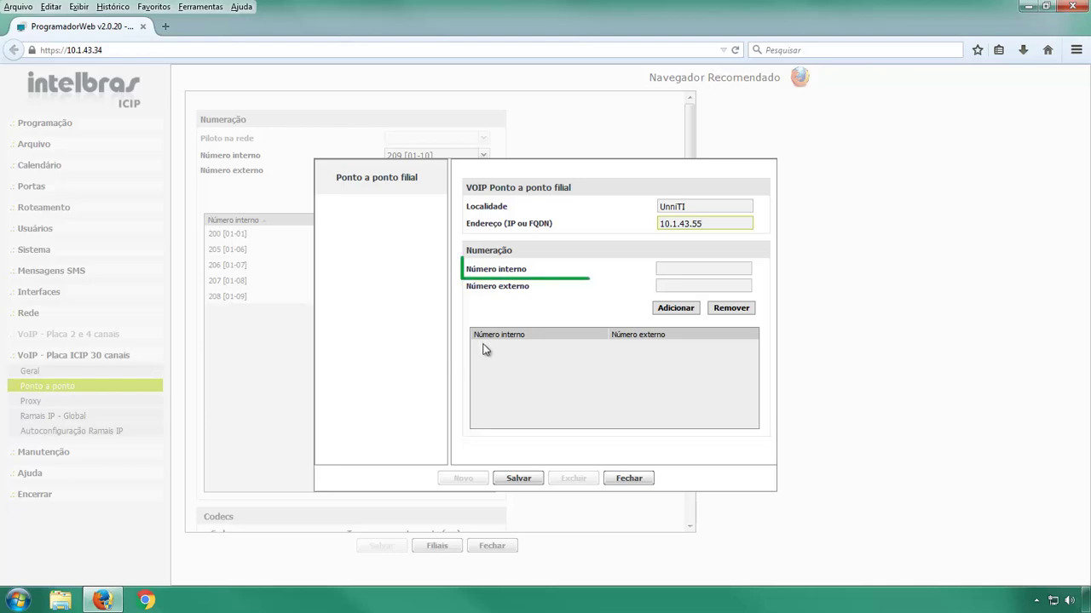
Add internal numbers 3000 to 3004 with identical external numbers to the UnniTI branch, then save and close the branch dialog
{"action": "left_click", "coordinate": [502, 318]}
{"action": "type", "text": "3000"}
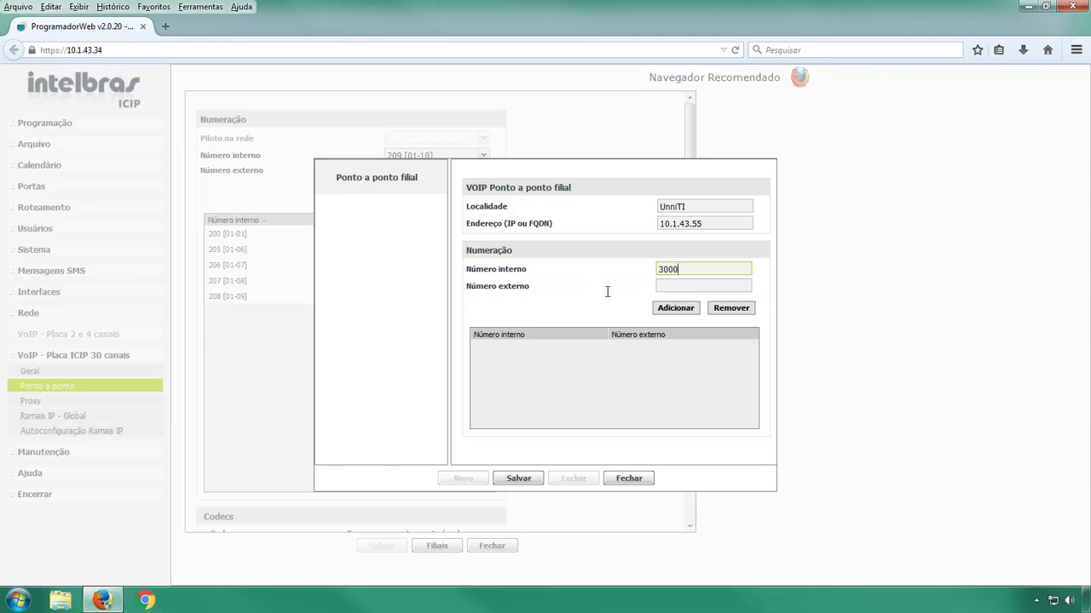
{"action": "type", "text": "3000"}
{"action": "key", "text": "ctrl+a"}
{"action": "left_click", "coordinate": [691, 311]}
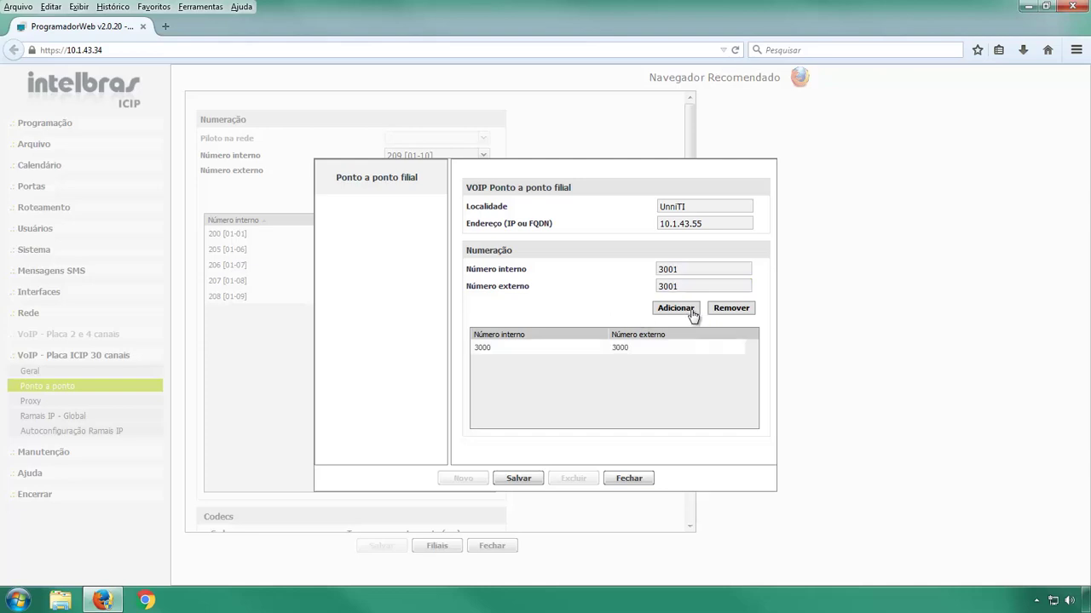
{"action": "left_click", "coordinate": [693, 312]}
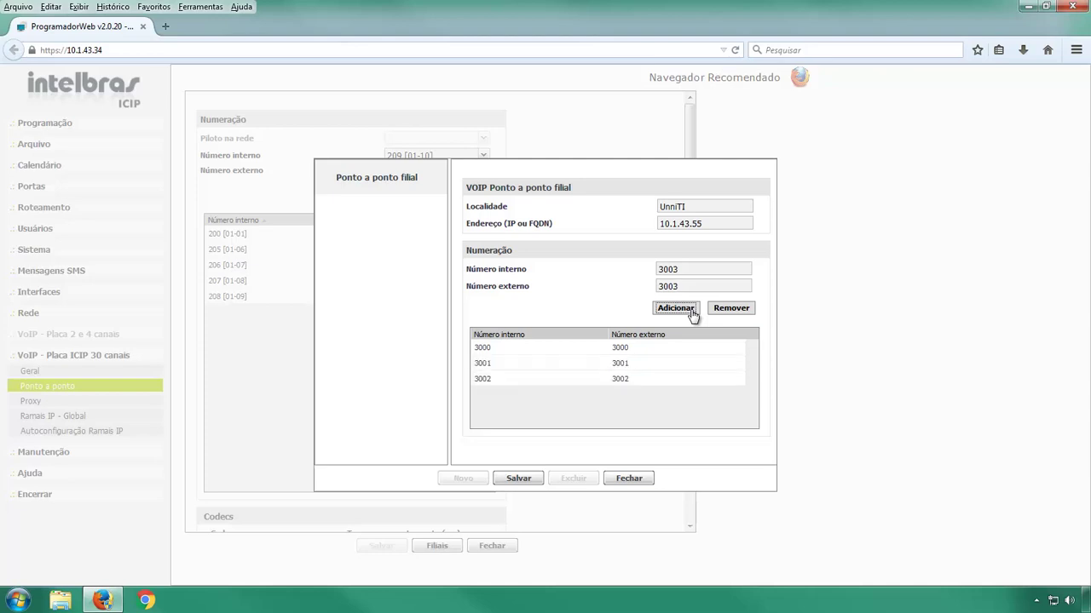
{"action": "left_click", "coordinate": [692, 311]}
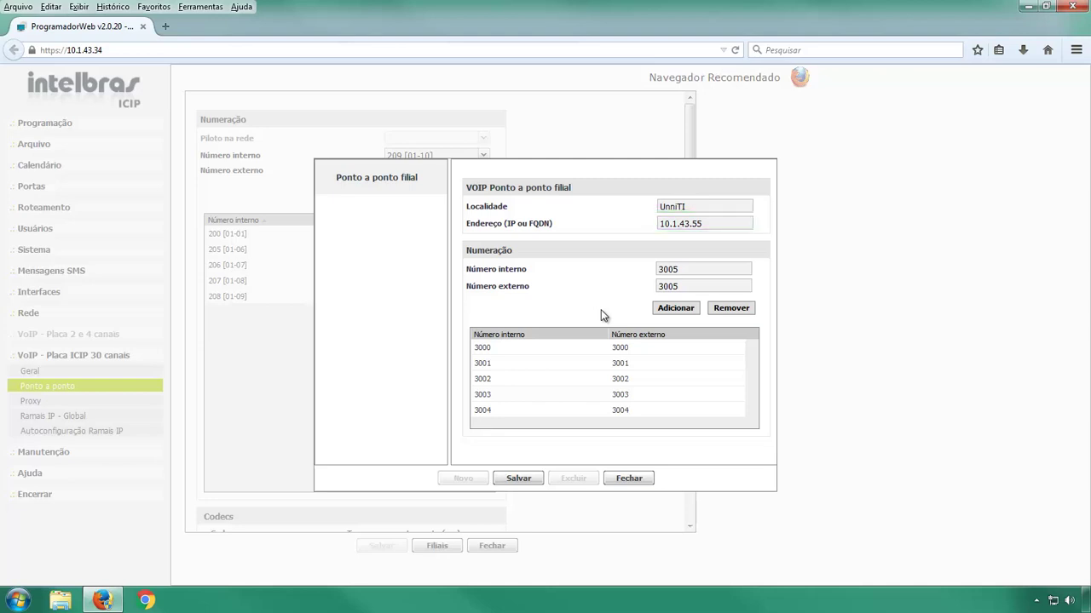
{"action": "left_click", "coordinate": [530, 482]}
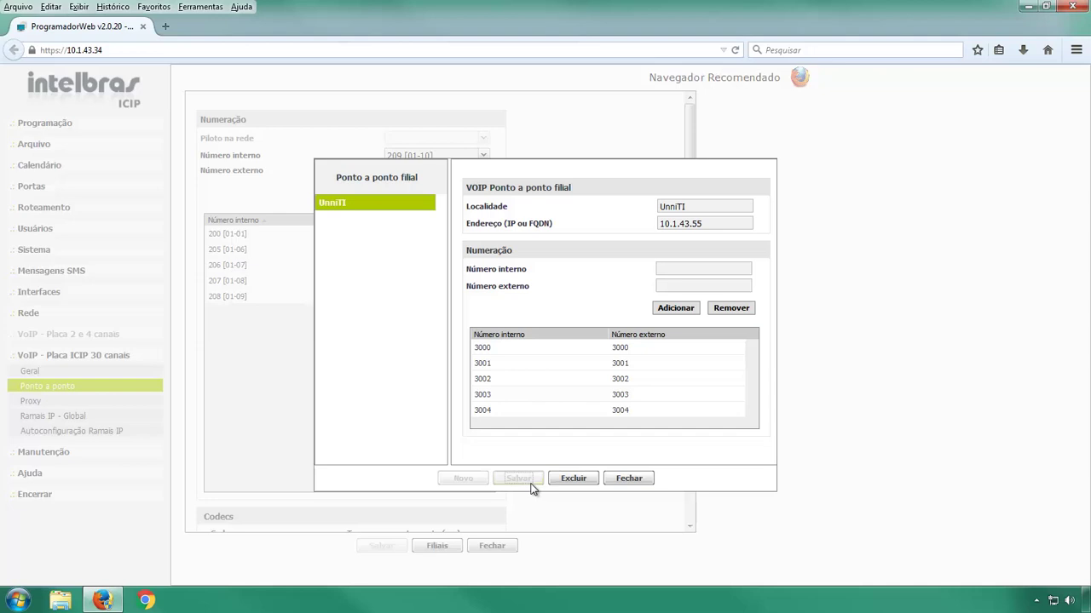
{"action": "left_click", "coordinate": [629, 482]}
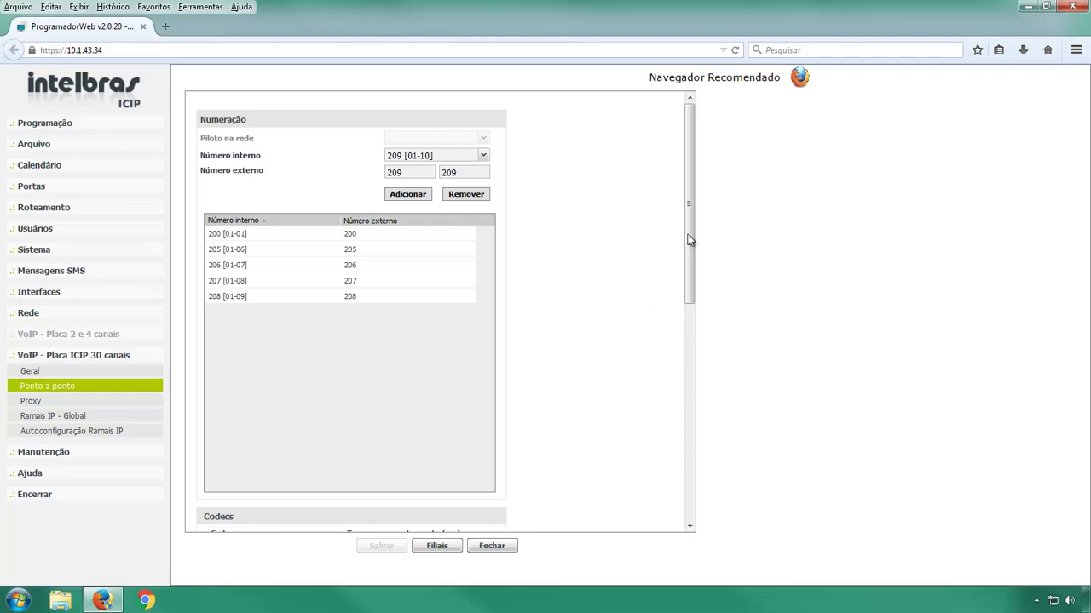
{"action": "left_click_drag", "start_coordinate": [691, 247], "coordinate": [694, 377]}
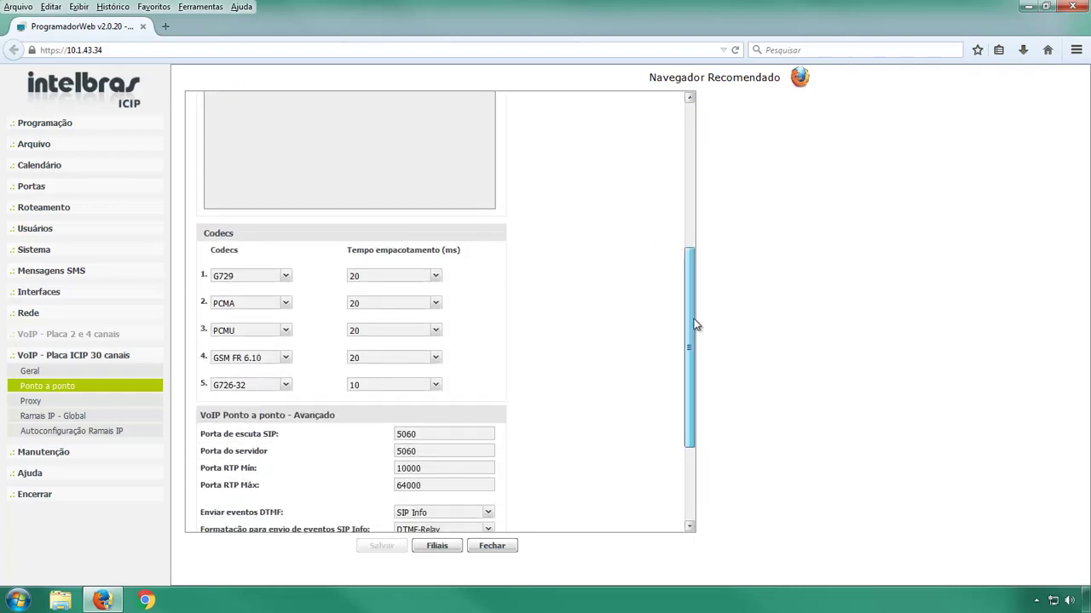
{"action": "left_click_drag", "start_coordinate": [696, 322], "coordinate": [698, 371]}
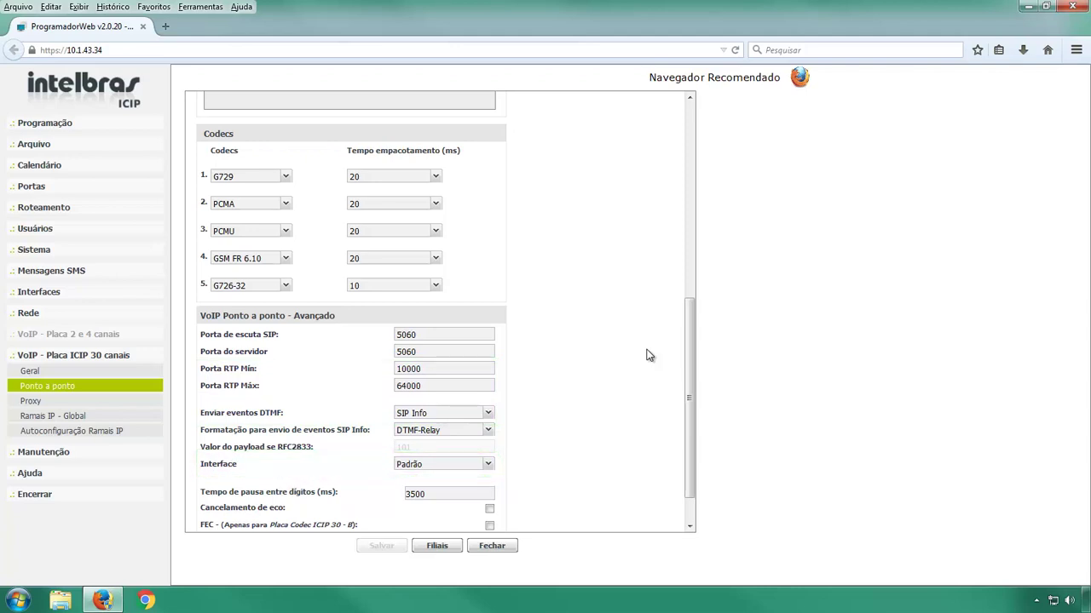
Send the changed programming (Transferir programações alteradas) to the device and accept its restart
{"action": "left_click", "coordinate": [143, 127]}
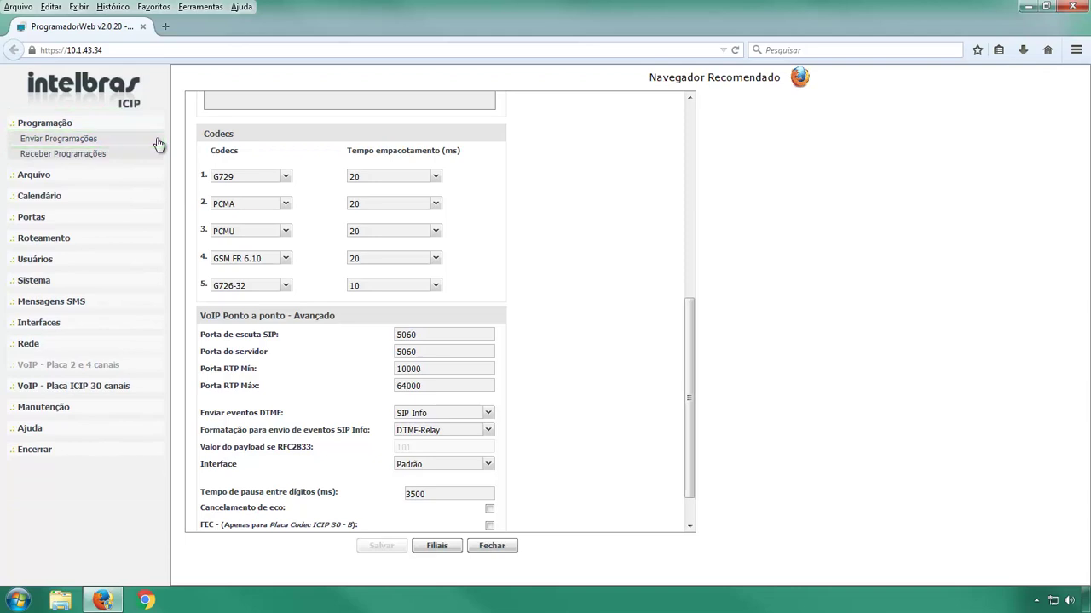
{"action": "left_click", "coordinate": [158, 144]}
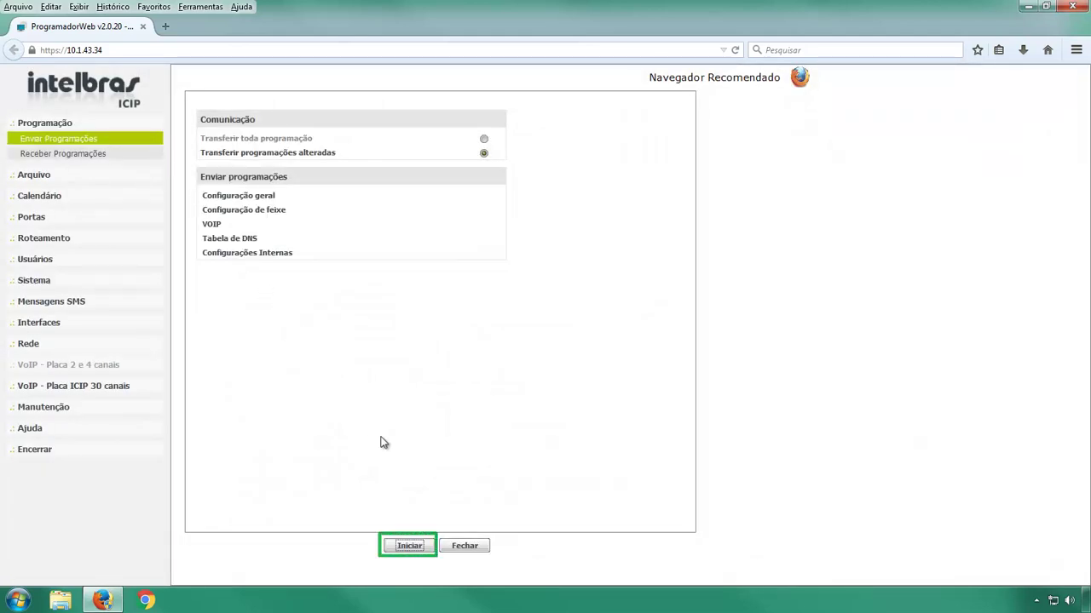
{"action": "left_click", "coordinate": [432, 548]}
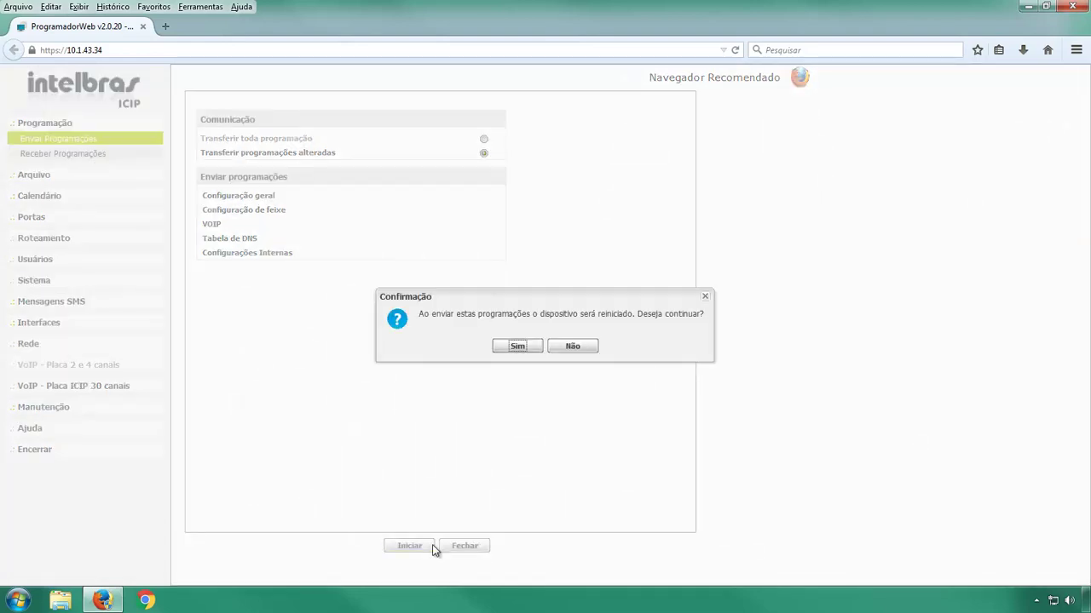
{"action": "left_click", "coordinate": [517, 346]}
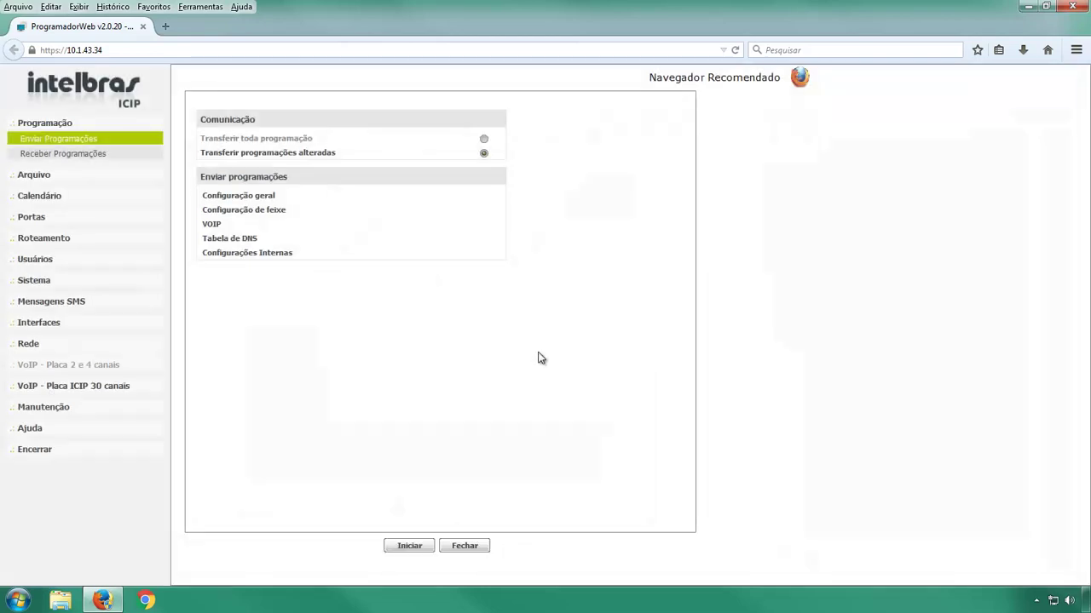
{"action": "key", "text": "Return"}
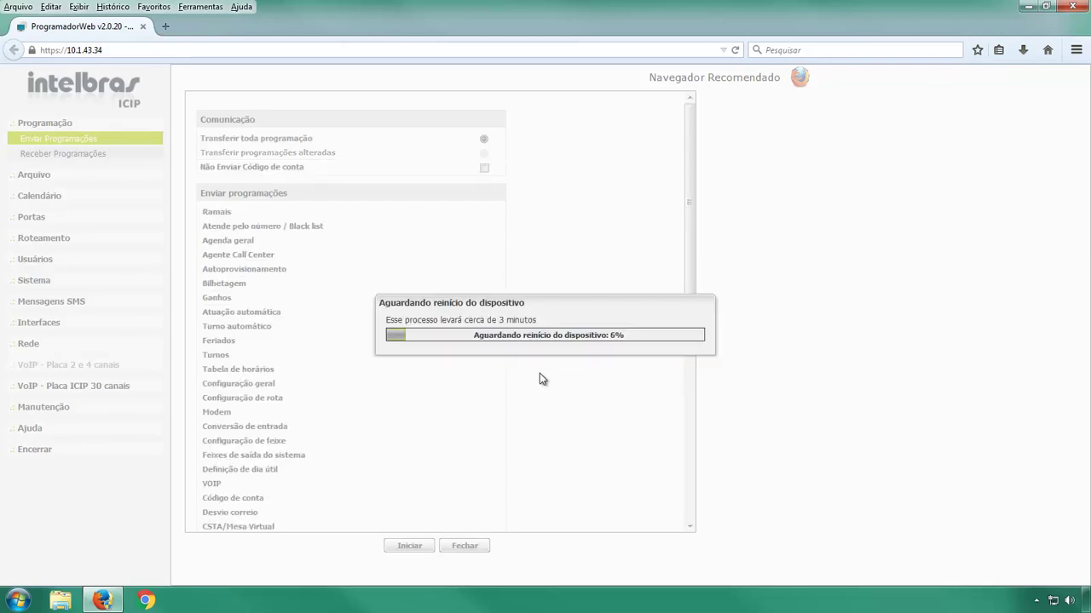